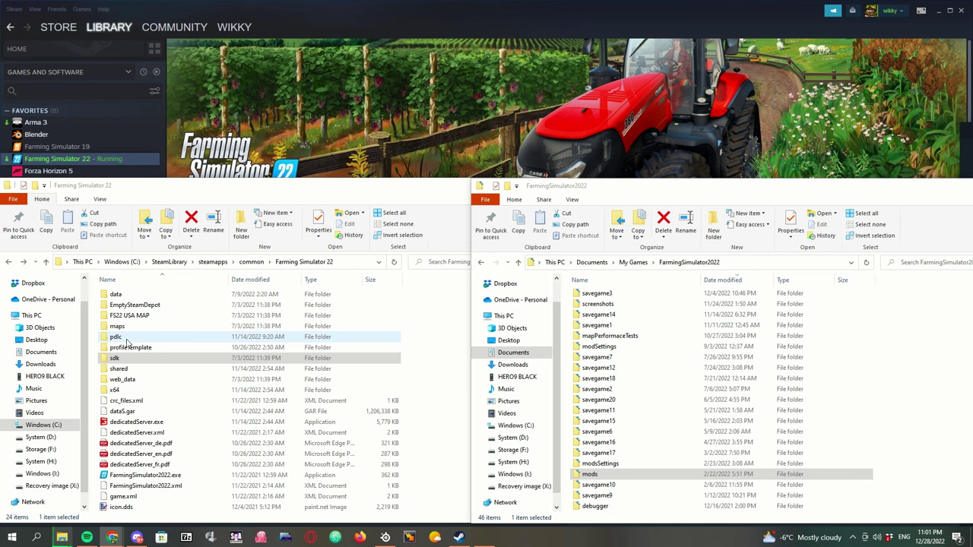
Open the Farming Simulator 22 pdlc folder to list its five DLC files.
double_click(118, 336)
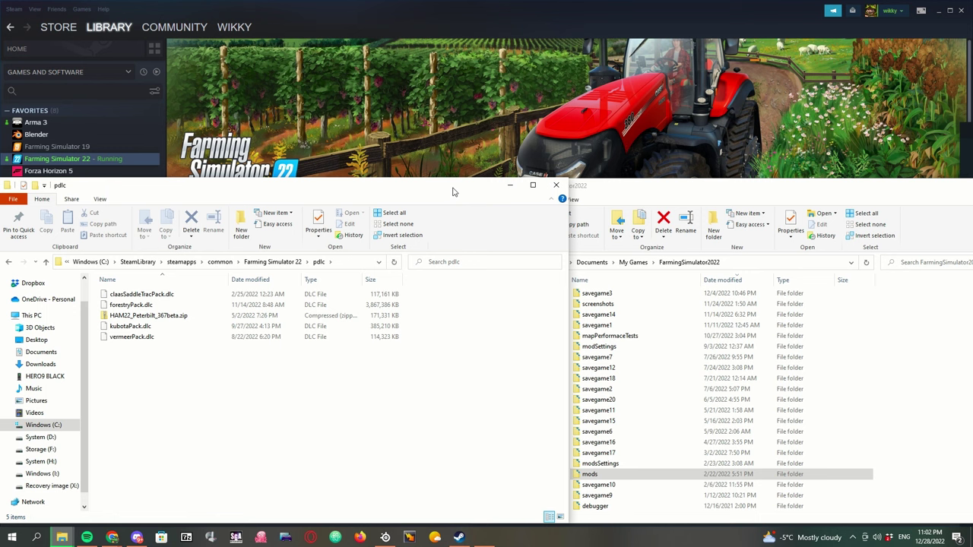
Move the pdlc window aside to reveal the FarmingSimulator2022 documents folder.
left_click_drag(453, 191, 374, 194)
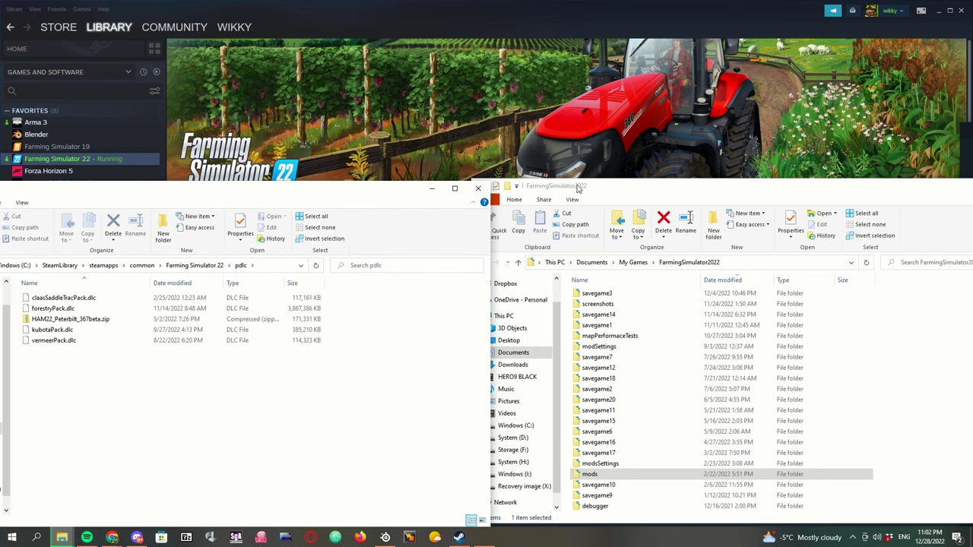
Open the FarmingSimulator2022 mods folder, keep the pdlc window in front, and launch SGA Mod Folder Switcher.
mouse_move(600, 187)
left_mouse_down()
mouse_move(510, 181)
mouse_move(518, 194)
left_mouse_up()
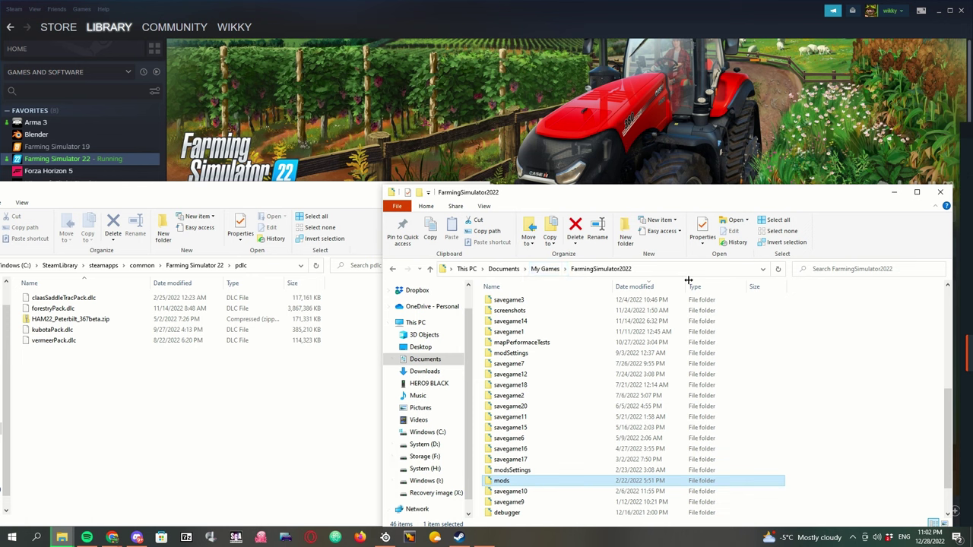
scroll(638, 380, "up", 5)
scroll(600, 376, "down", 3)
scroll(554, 392, "down", 2)
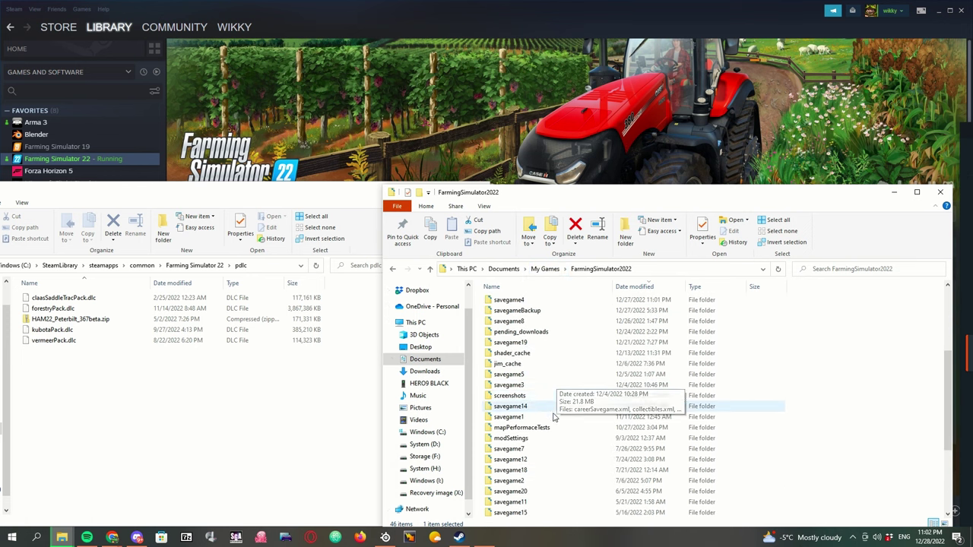
scroll(544, 414, "down", 2)
double_click(504, 439)
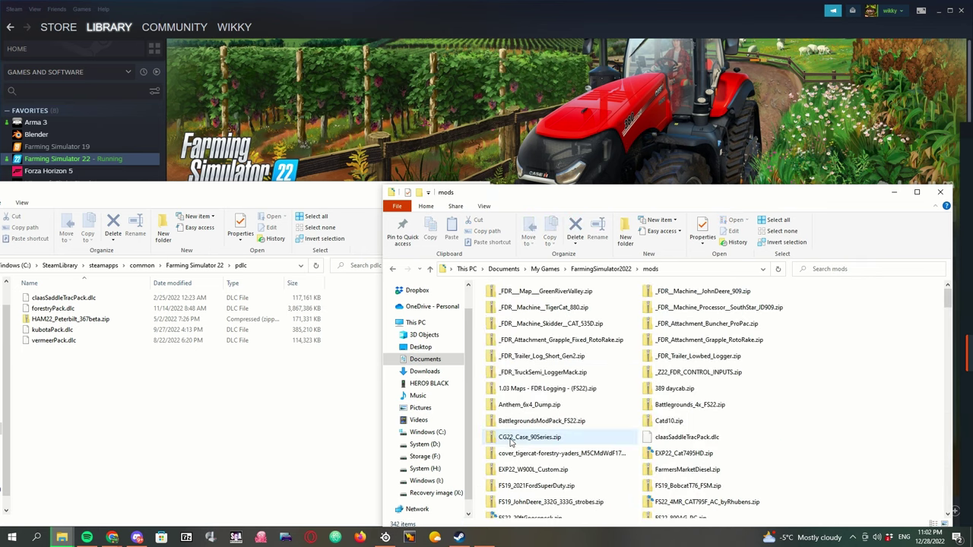
left_click(307, 450)
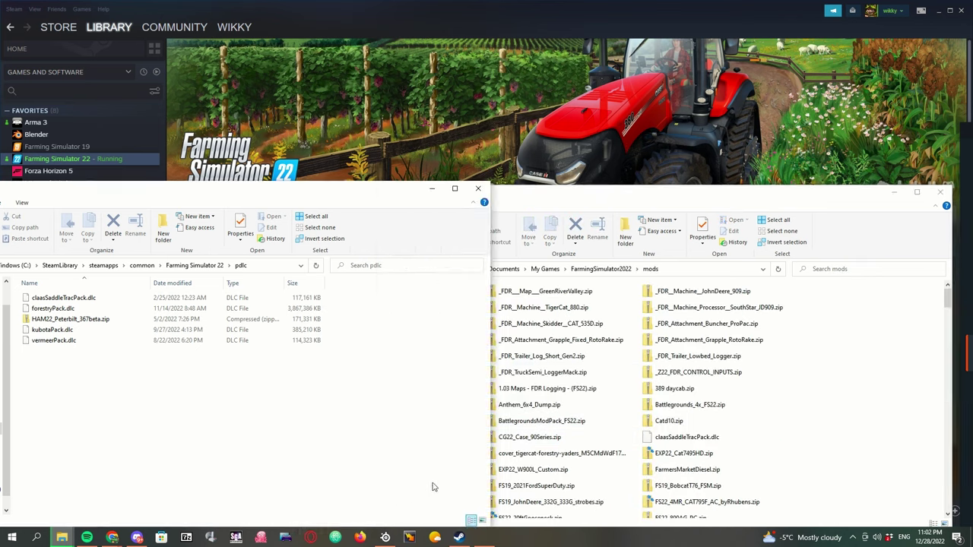
left_click(236, 538)
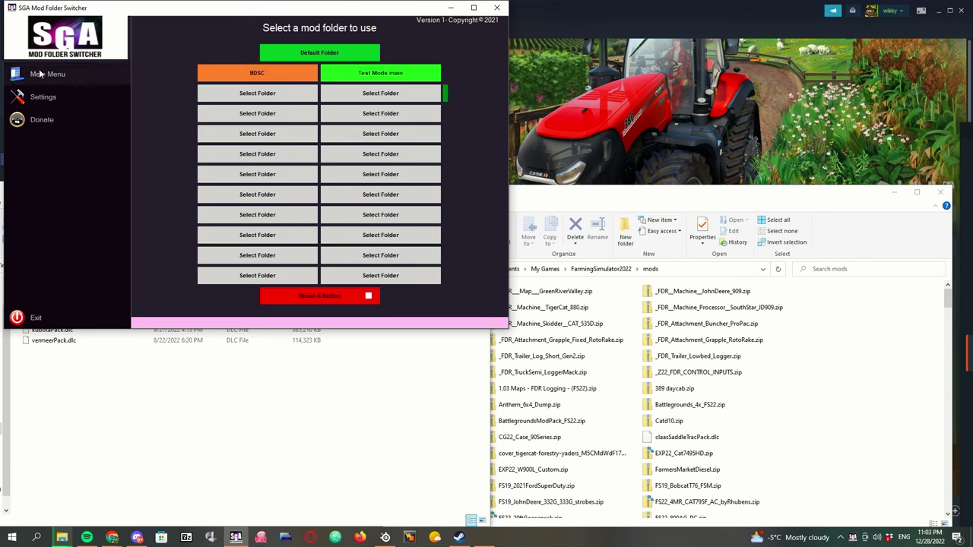
Toggle from Default Folder back to Test Mods main and reposition the switcher window.
left_click(325, 54)
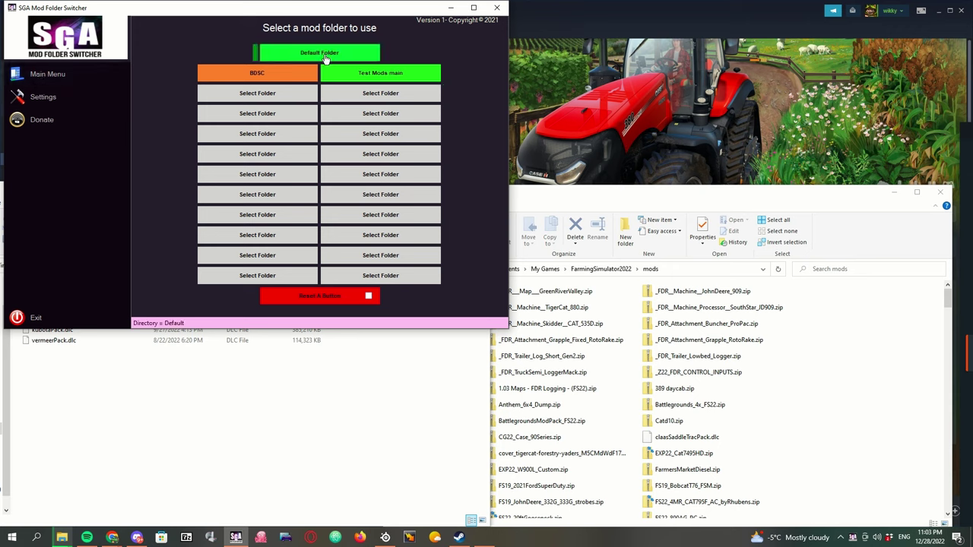
left_click(372, 73)
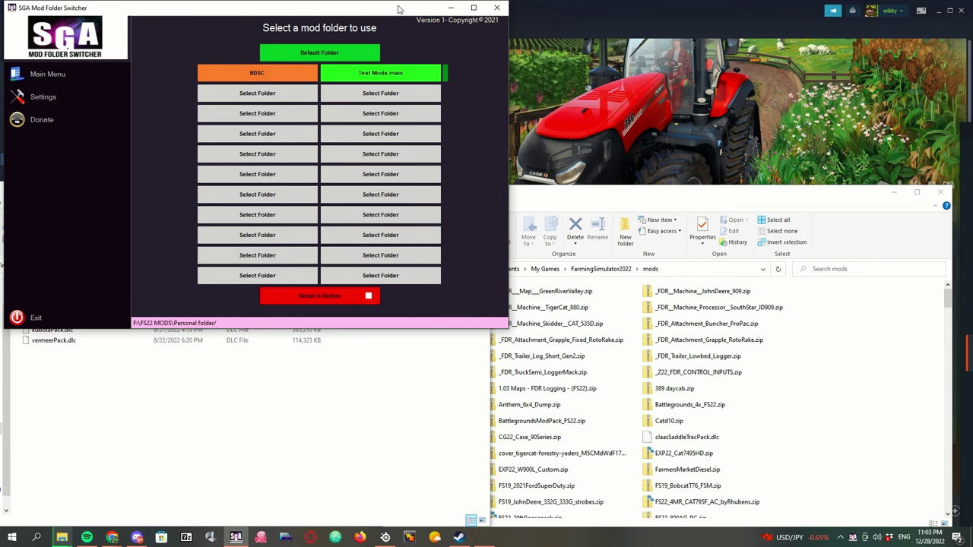
mouse_move(399, 14)
left_mouse_down()
mouse_move(448, 132)
mouse_move(460, 137)
left_mouse_up()
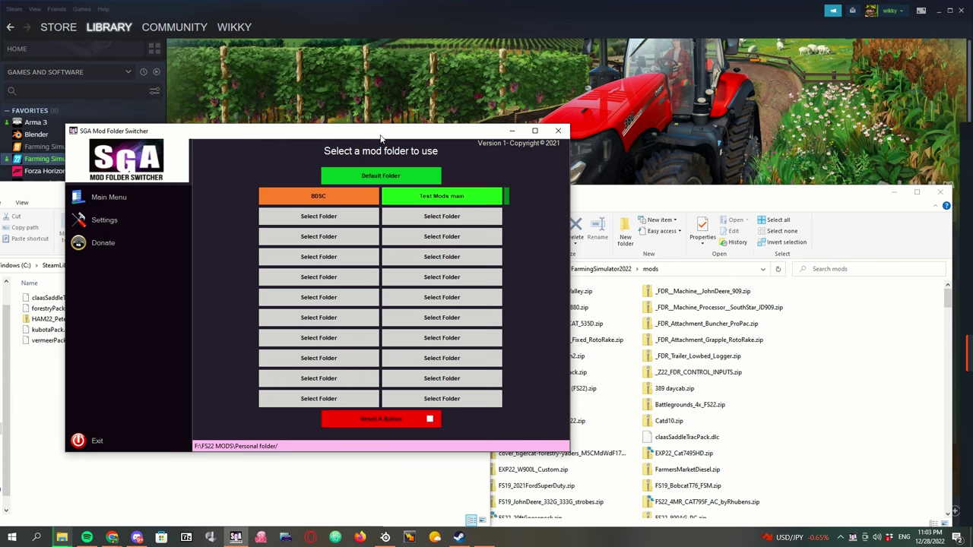
left_click_drag(382, 125, 373, 83)
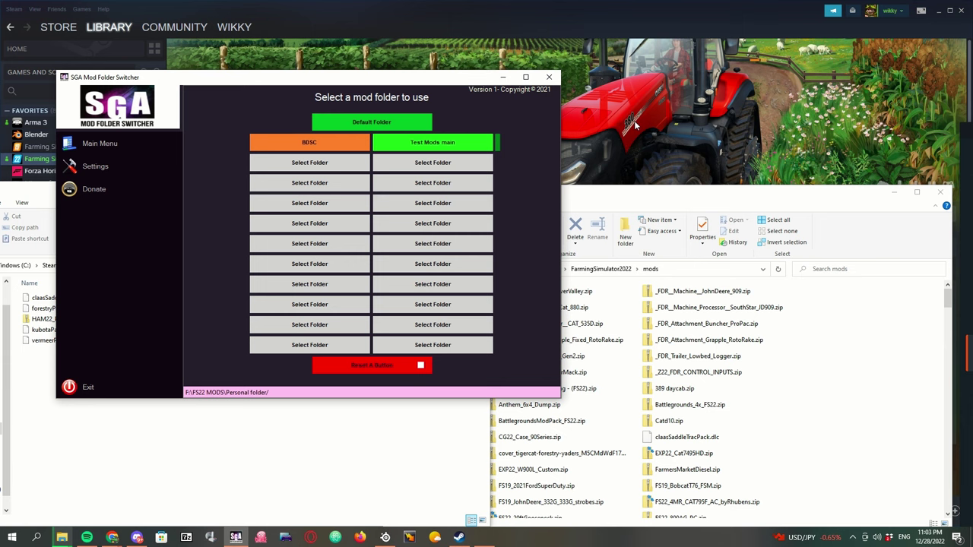
left_click(656, 194)
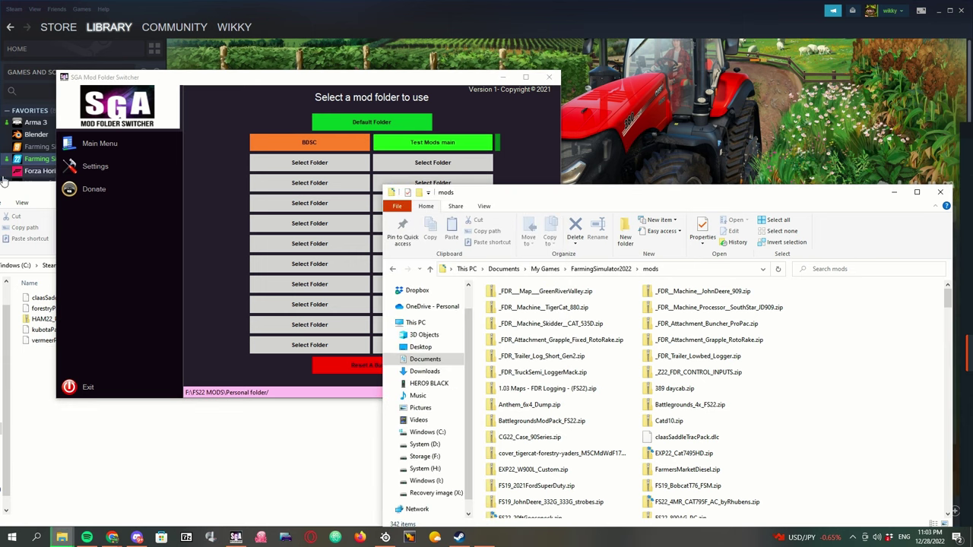
Bring the pdlc folder window in front, showing its five DLC files.
left_click(33, 195)
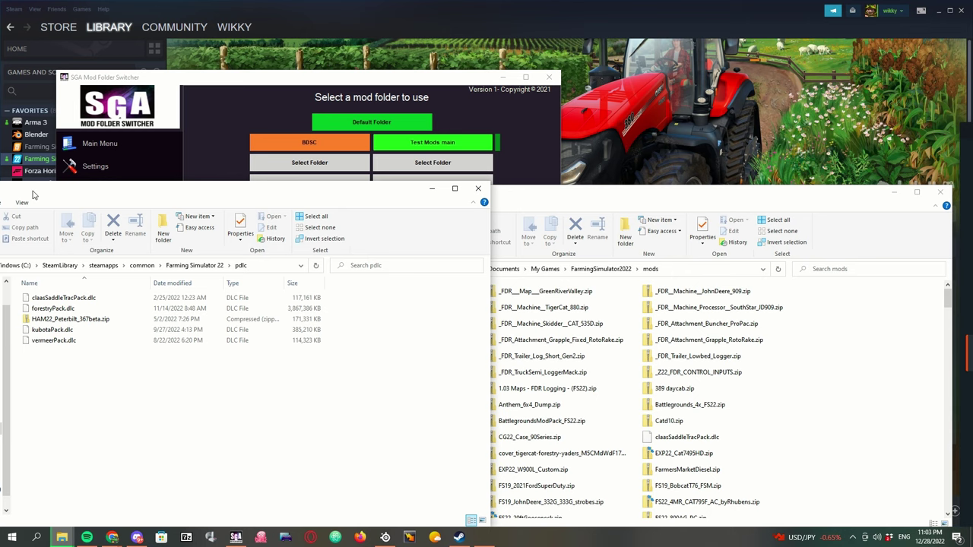